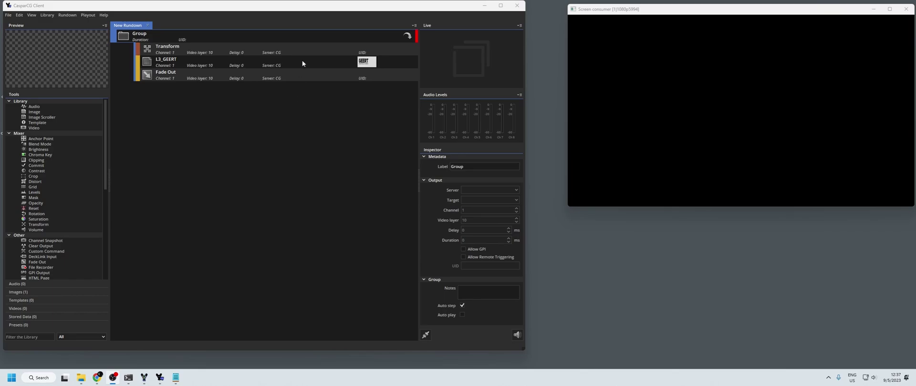
# Step: Play the Group with F2 to show the GEERT lower third, then step it to fade out
pyautogui.press('F2')
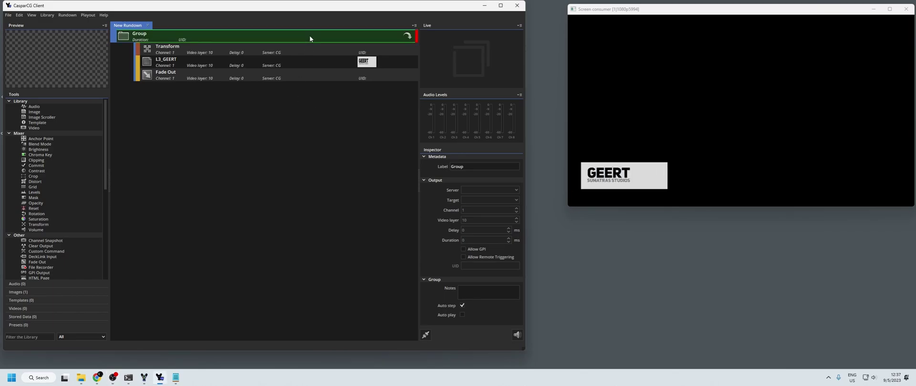
pyautogui.press('F2')
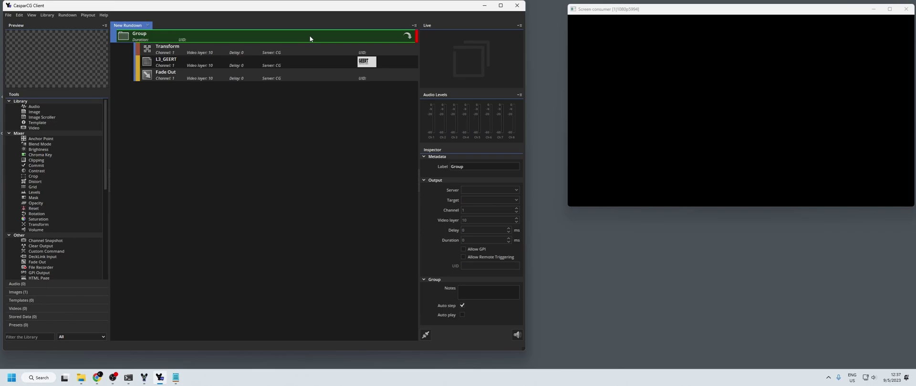
pyautogui.rightClick(167, 37)
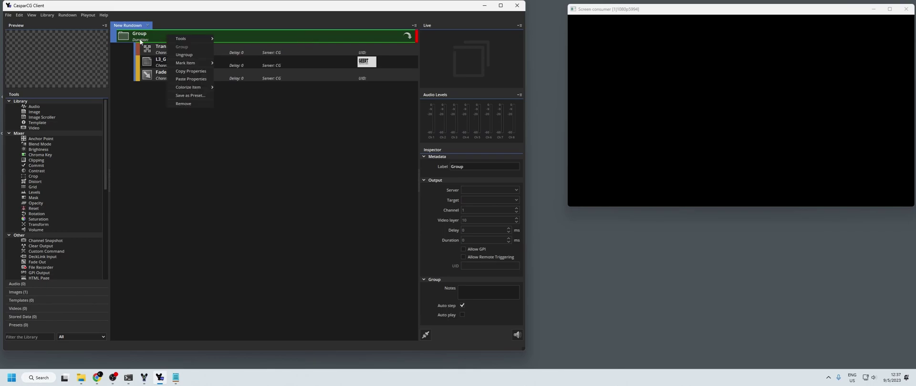
# Step: Remove the Group, add L3_GEERT on channel 1 layer 10, play it full-frame, then clear it
pyautogui.click(170, 104)
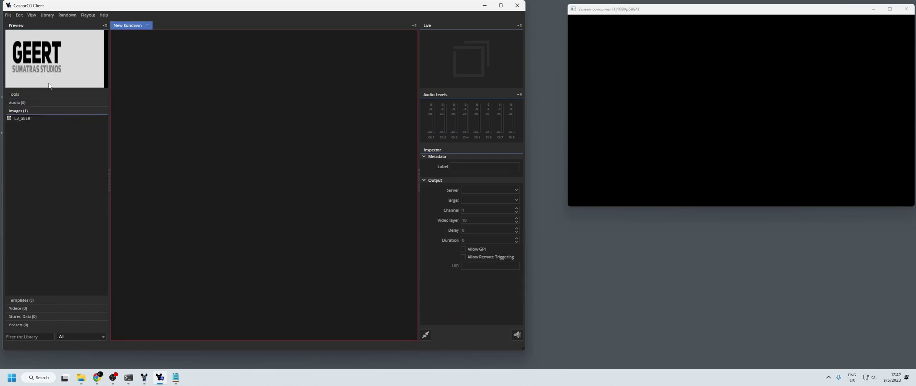
pyautogui.moveTo(25, 118); pyautogui.dragTo(259, 83)
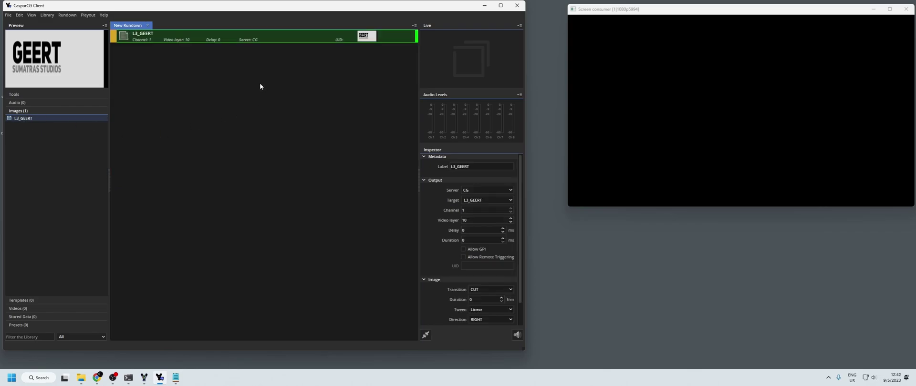
pyautogui.press('F2')
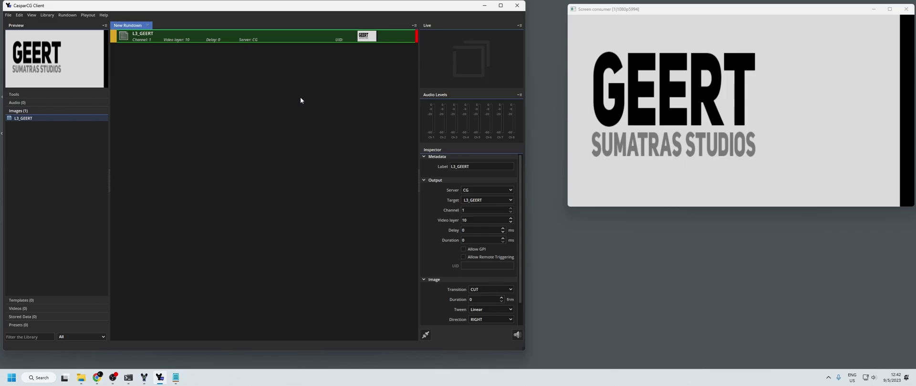
pyautogui.press('F1')
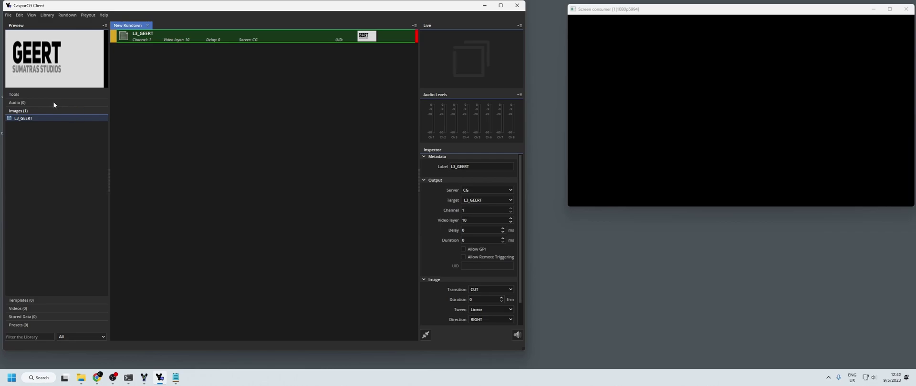
# Step: Add a Mixer Transform item below L3_GEERT and assign it to the CG server
pyautogui.click(18, 95)
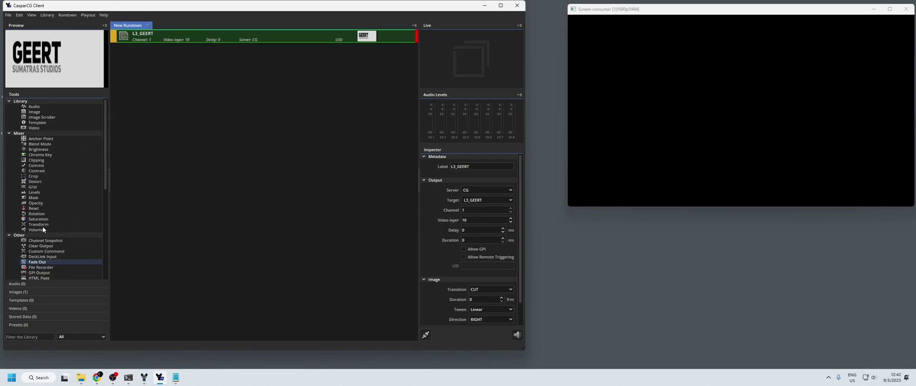
pyautogui.moveTo(41, 224); pyautogui.dragTo(198, 64)
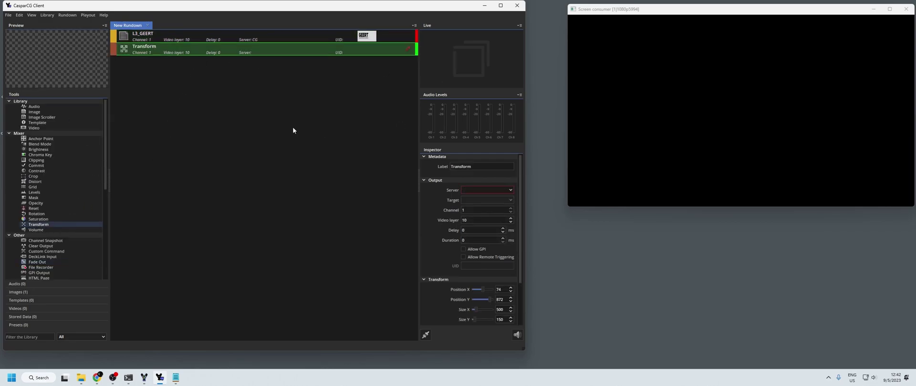
pyautogui.click(467, 190)
pyautogui.click(468, 193)
# Step: Set the Transform's Size X to 1000, making it 1000 × 300
pyautogui.scroll(-2, 454, 240)
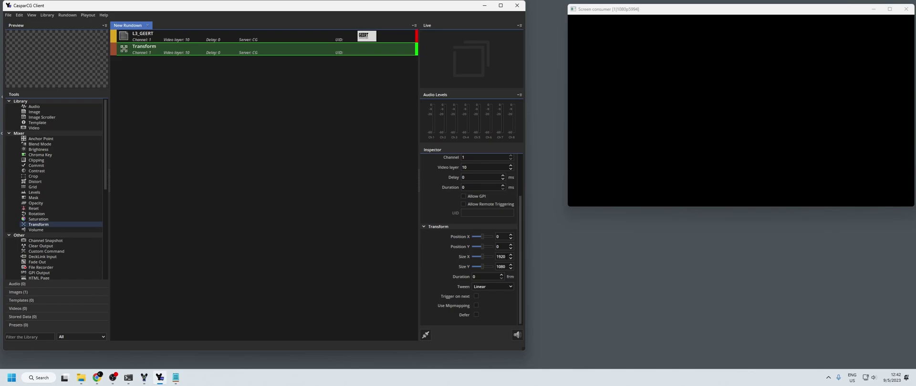
pyautogui.moveTo(503, 257); pyautogui.dragTo(446, 254)
pyautogui.write('1000')
pyautogui.click(259, 36)
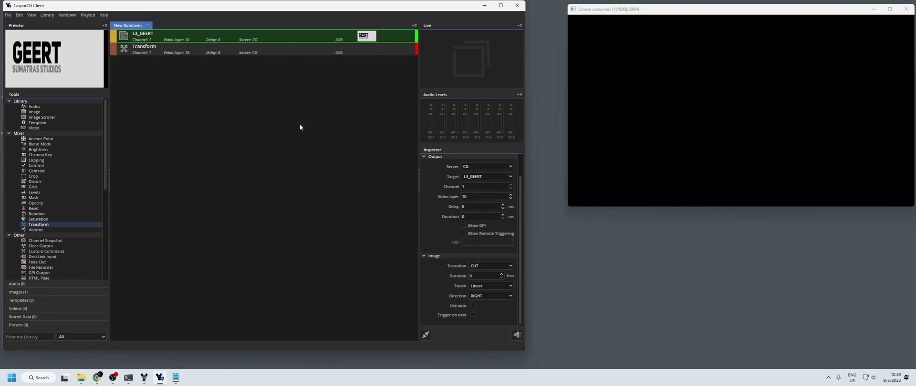
# Step: Play L3_GEERT and resize the Transform to 500 × 150
pyautogui.press('F2')
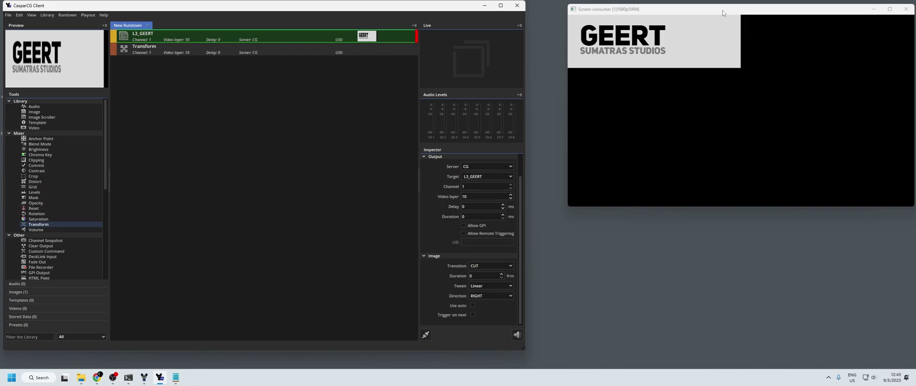
pyautogui.click(341, 53)
pyautogui.scroll(-1, 452, 251)
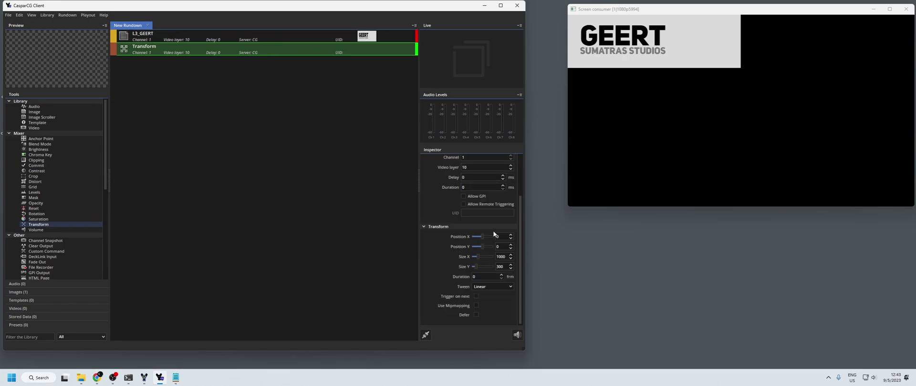
pyautogui.press('BackSpace')
pyautogui.press('BackSpace')
pyautogui.press('BackSpace')
pyautogui.press('BackSpace')
pyautogui.write('500')
pyautogui.press('Tab')
pyautogui.write('15')
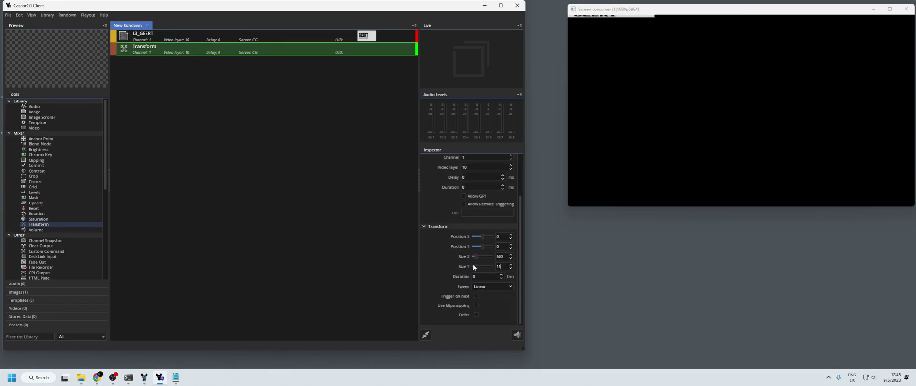
pyautogui.write('0')
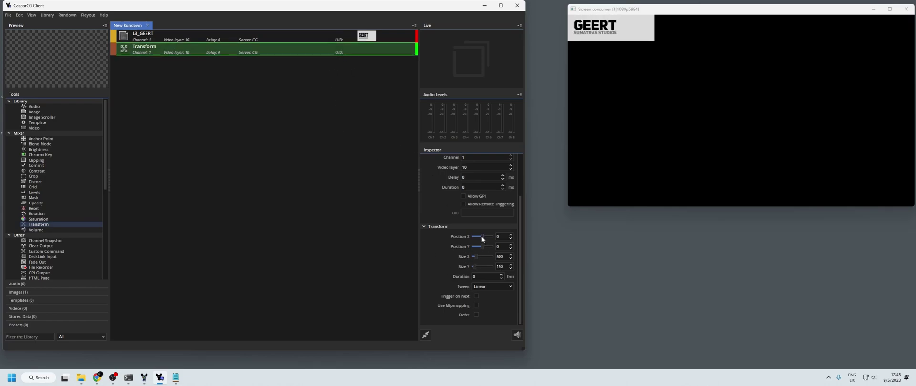
# Step: Move the GEERT box to X 74 at the bottom left and review the Transform settings
pyautogui.moveTo(482, 236)
pyautogui.mouseDown()
pyautogui.moveTo(490, 246)
pyautogui.moveTo(483, 237)
pyautogui.mouseUp()
pyautogui.click(280, 126)
pyautogui.click(307, 37)
pyautogui.click(298, 54)
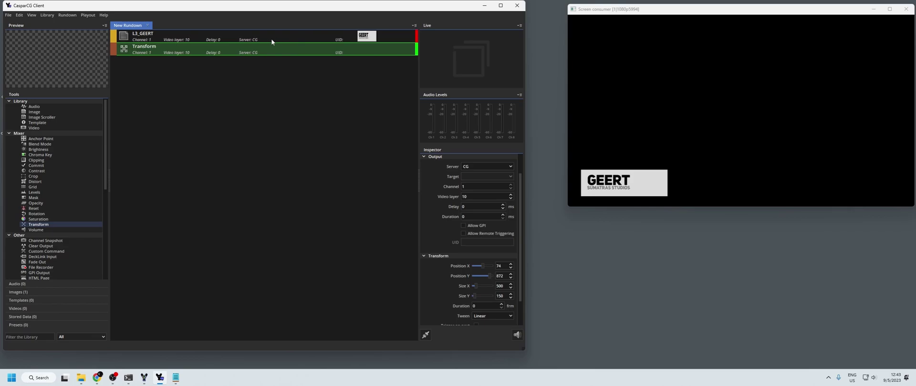
pyautogui.scroll(-3, 74, 187)
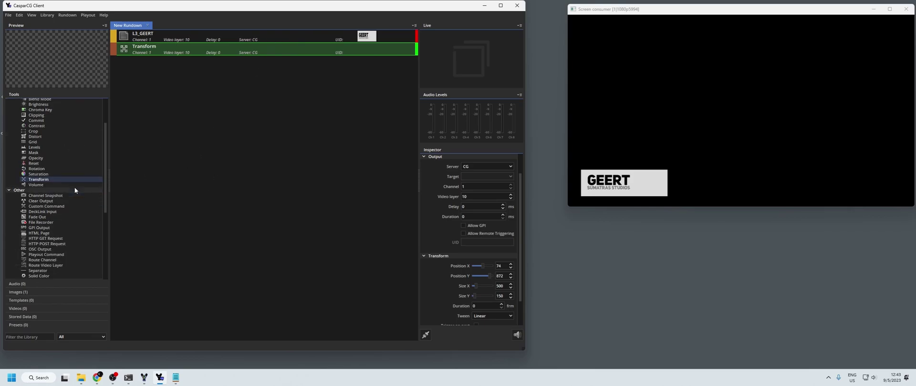
pyautogui.scroll(3, 65, 173)
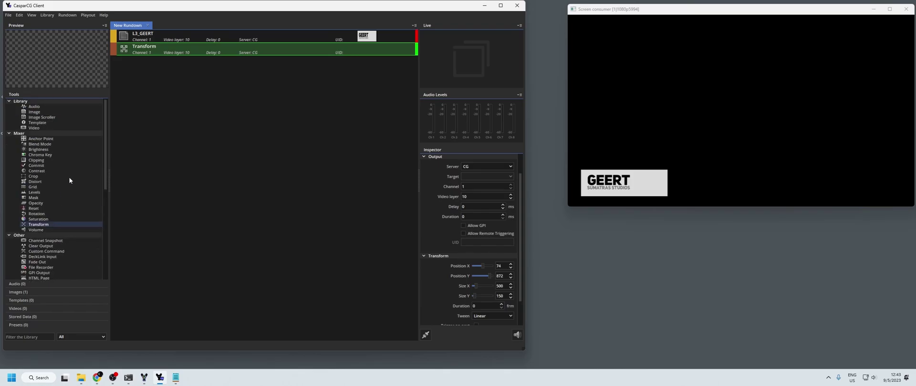
# Step: Play the L3_GEERT lower third and add a Fade Out item to the rundown
pyautogui.click(217, 34)
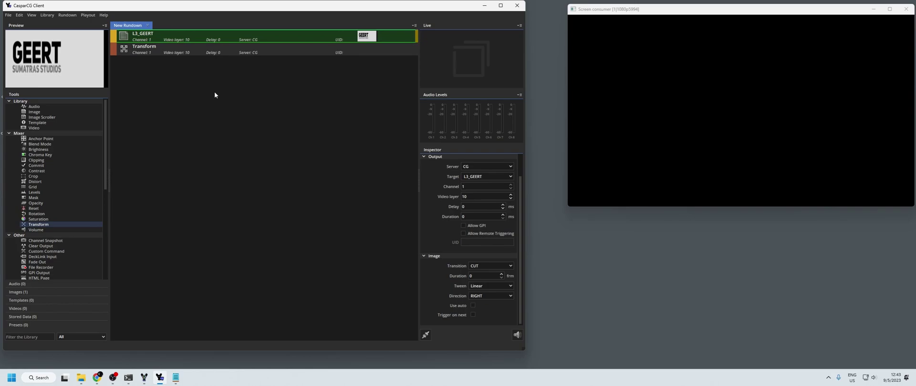
pyautogui.press('F2')
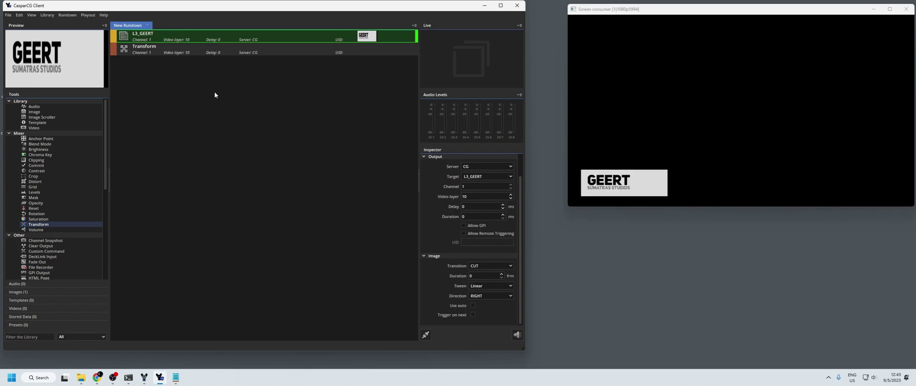
pyautogui.scroll(-1, 56, 188)
pyautogui.click(35, 232)
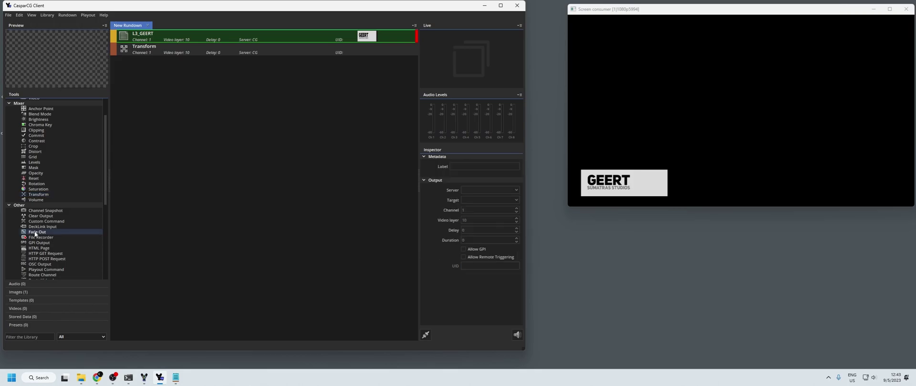
pyautogui.moveTo(234, 62); pyautogui.dragTo(239, 72)
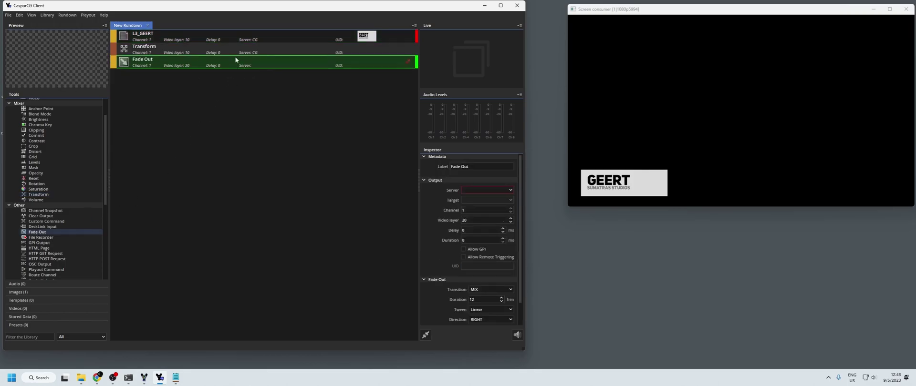
# Step: Set the Fade Out to server CG, video layer 10, 12-frame MIX, and play it
pyautogui.click(479, 190)
pyautogui.click(475, 196)
pyautogui.write('0')
pyautogui.click(359, 175)
pyautogui.scroll(-1, 449, 228)
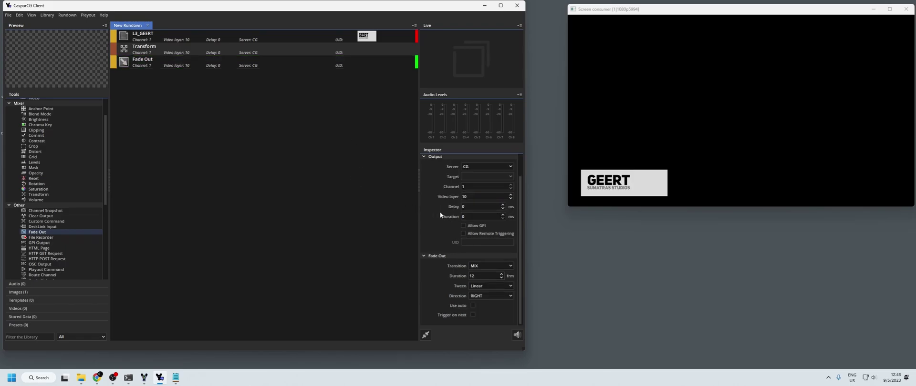
pyautogui.click(485, 266)
pyautogui.click(482, 278)
pyautogui.click(205, 66)
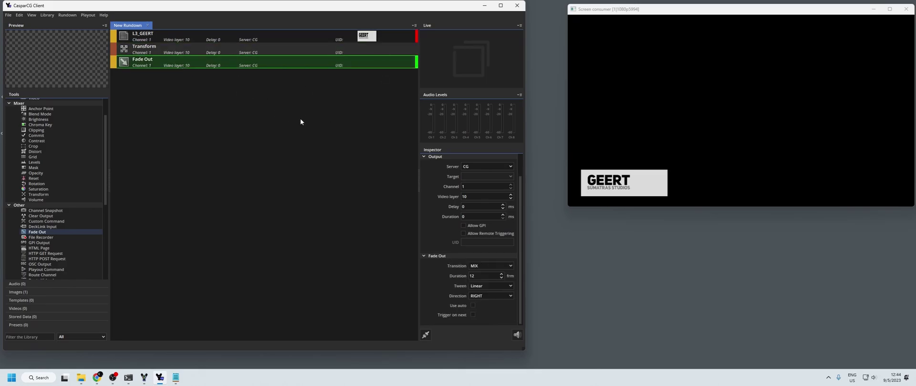
pyautogui.press('F2')
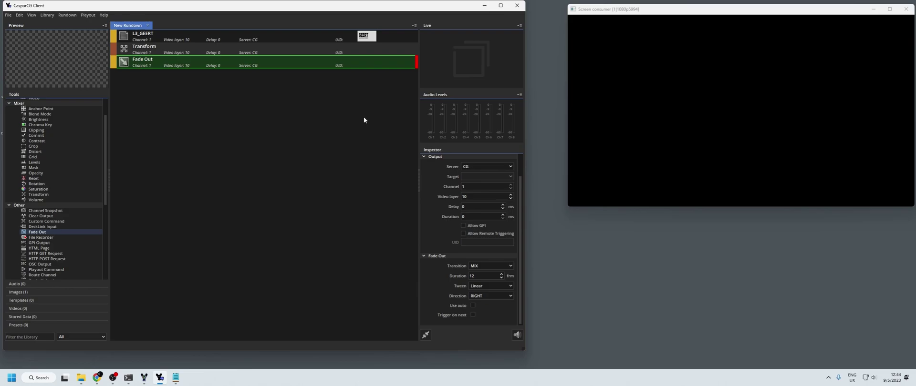
# Step: Group L3_GEERT, Transform and Fade Out together and enable Auto step on the Group
pyautogui.click(227, 38)
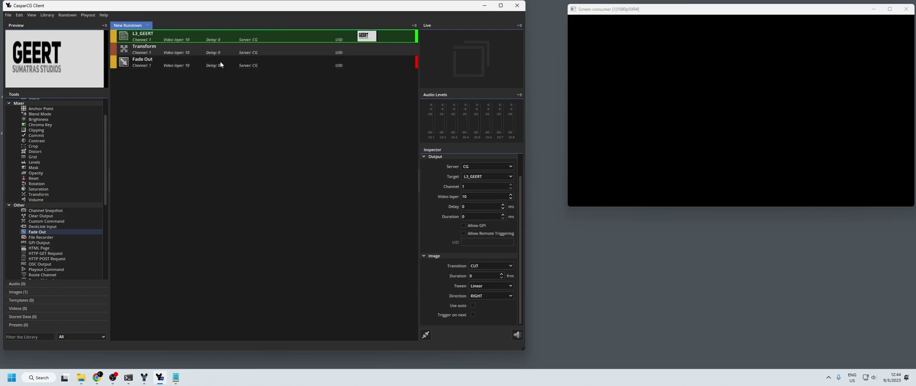
pyautogui.keyDown('shift'); pyautogui.click(219, 64); pyautogui.keyUp('shift')
pyautogui.rightClick(202, 48)
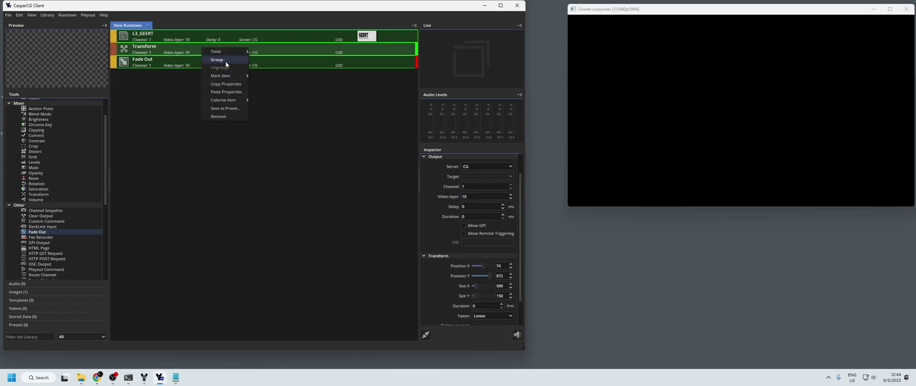
pyautogui.click(225, 61)
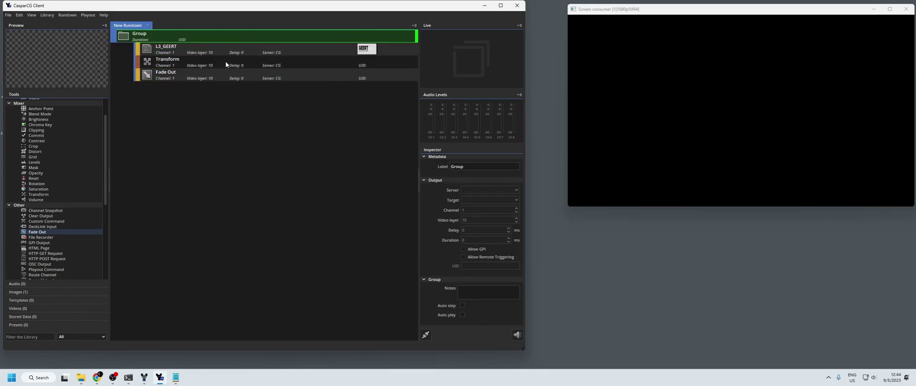
pyautogui.click(463, 306)
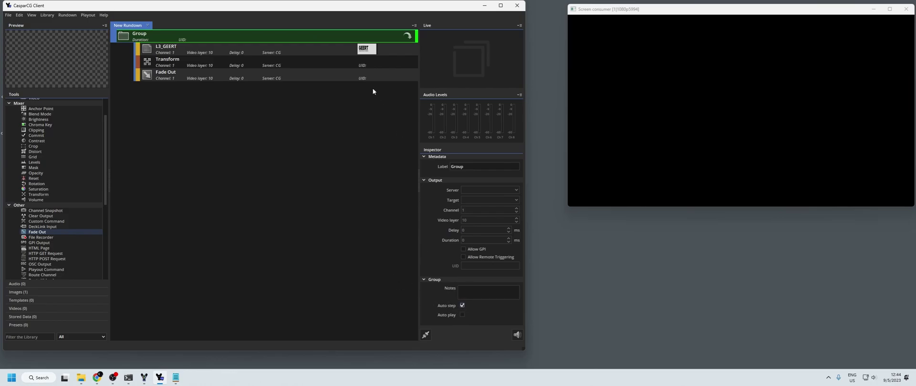
# Step: Test-play the Group, showing the lower third, fading it out, then replaying
pyautogui.click(297, 51)
pyautogui.click(313, 38)
pyautogui.press('F2')
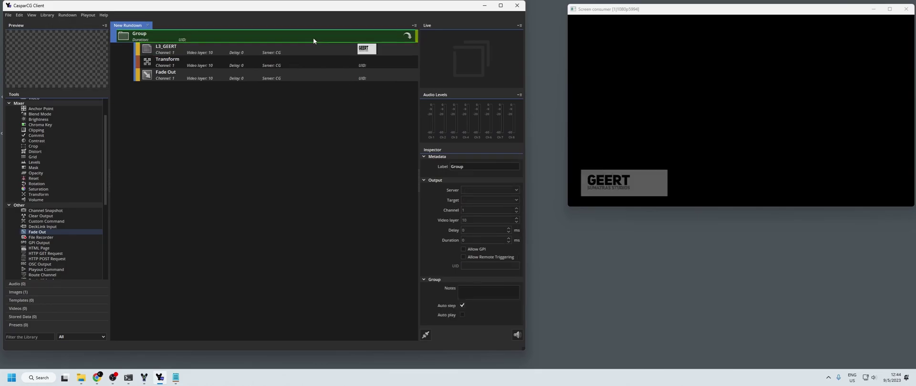
pyautogui.press('F1')
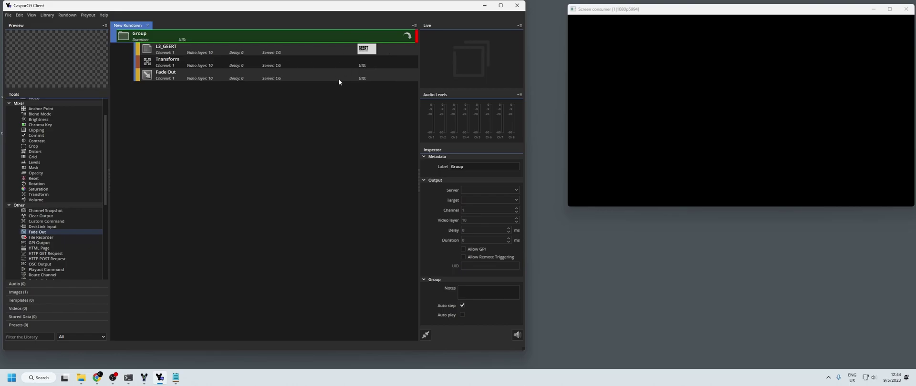
pyautogui.press('F2')
pyautogui.press('F2')
pyautogui.click(187, 75)
pyautogui.scroll(-1, 501, 290)
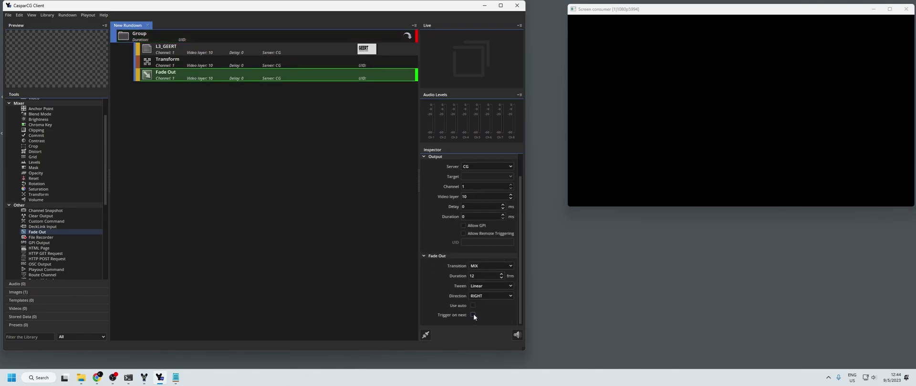
pyautogui.click(285, 36)
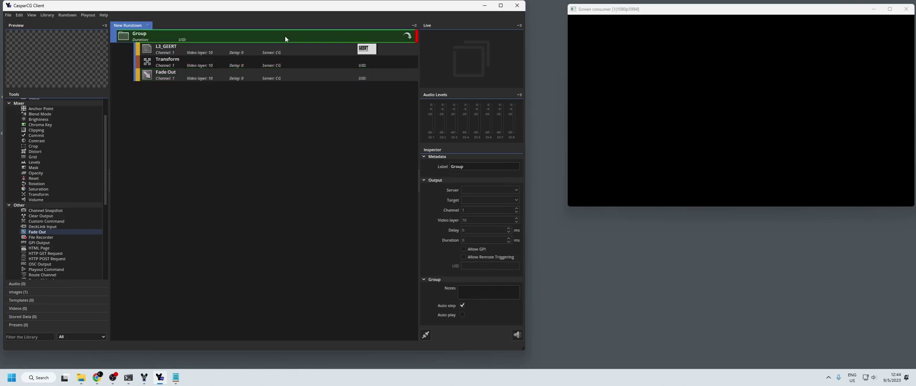
pyautogui.press('F2')
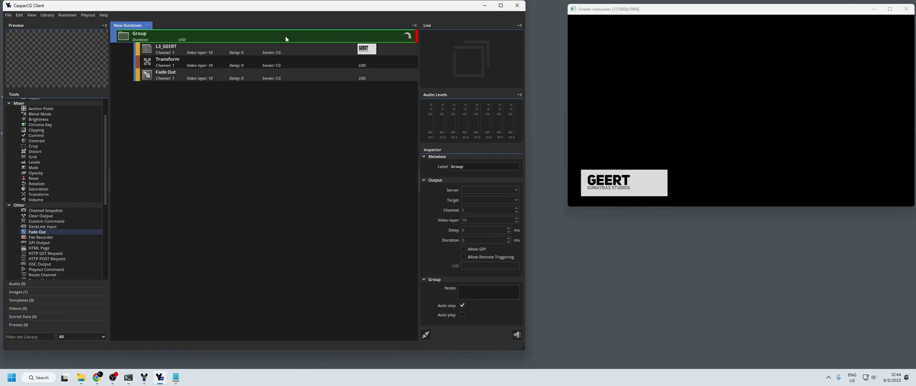
pyautogui.press('F1')
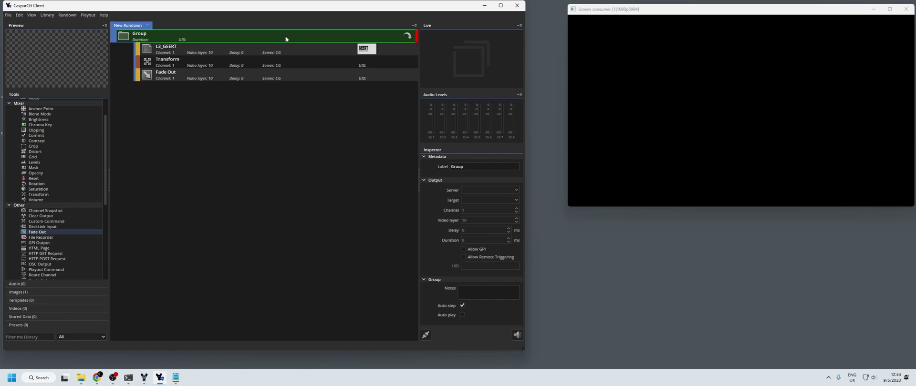
# Step: Give L3_GEERT a 12-frame Linear SLIDE transition, then replay the Group to test it
pyautogui.click(253, 52)
pyautogui.scroll(-1, 436, 228)
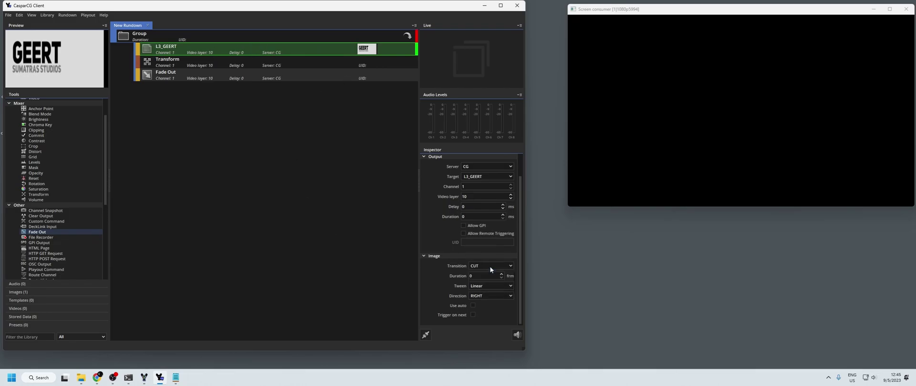
pyautogui.click(485, 288)
pyautogui.click(494, 285)
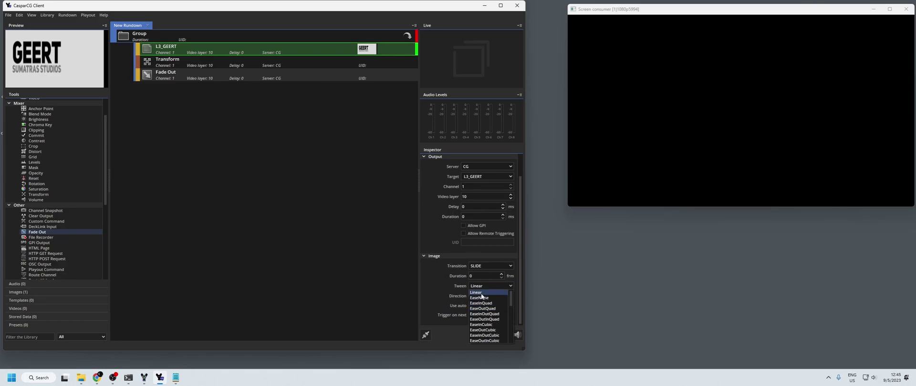
pyautogui.click(486, 293)
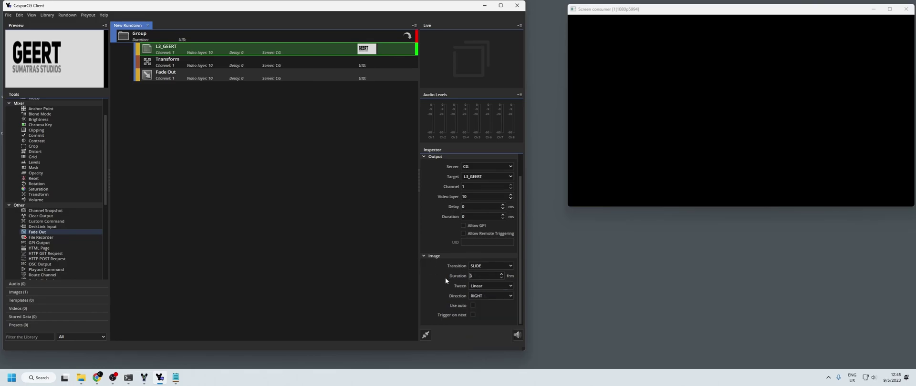
pyautogui.write('12')
pyautogui.click(337, 38)
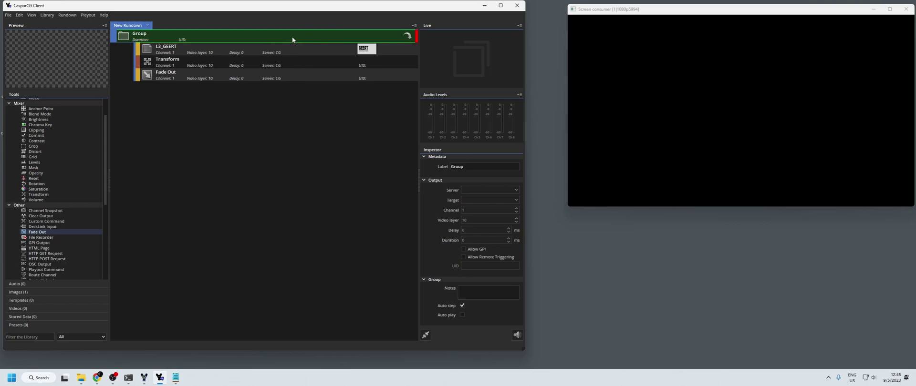
pyautogui.press('F2')
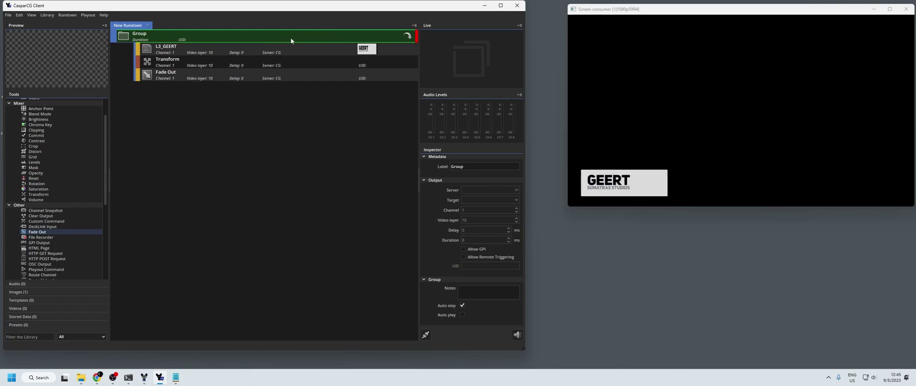